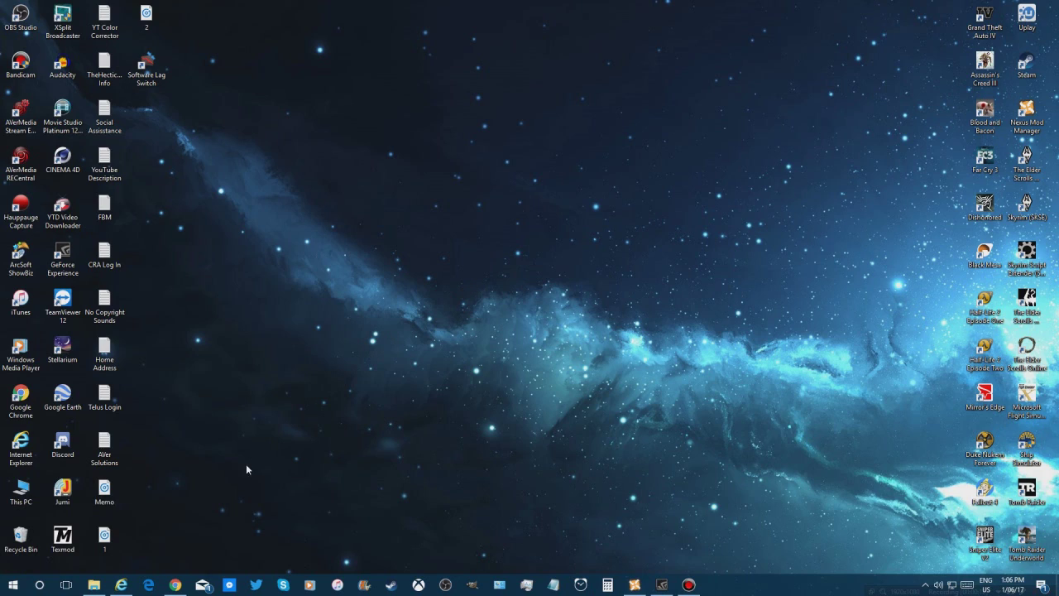
Look inside the Nvidia Shadowplay folder on the Data (D:) drive, then put the file window away.
click(94, 584)
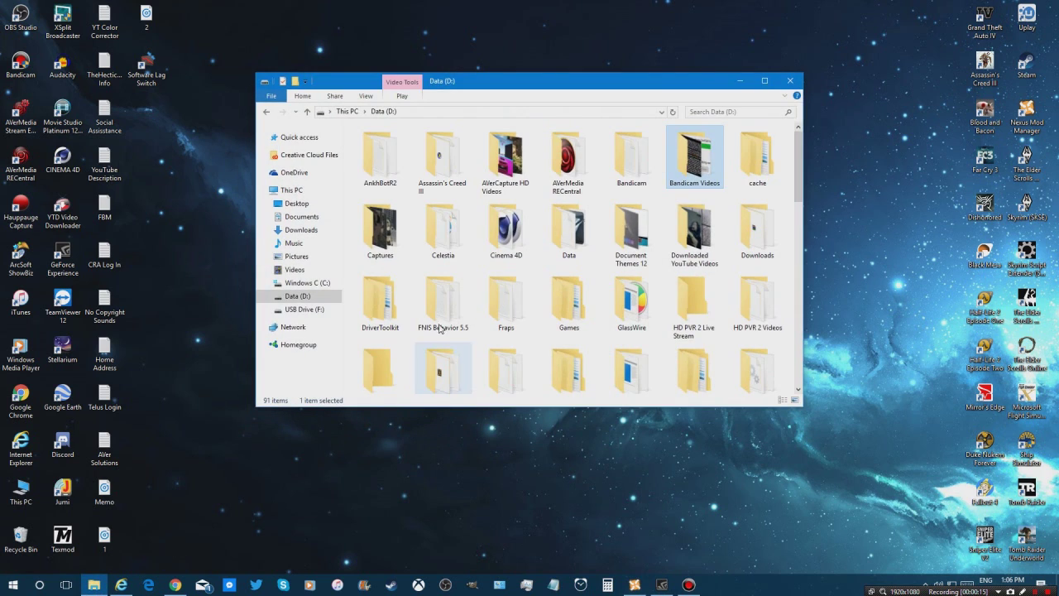
drag(801, 143, 807, 215)
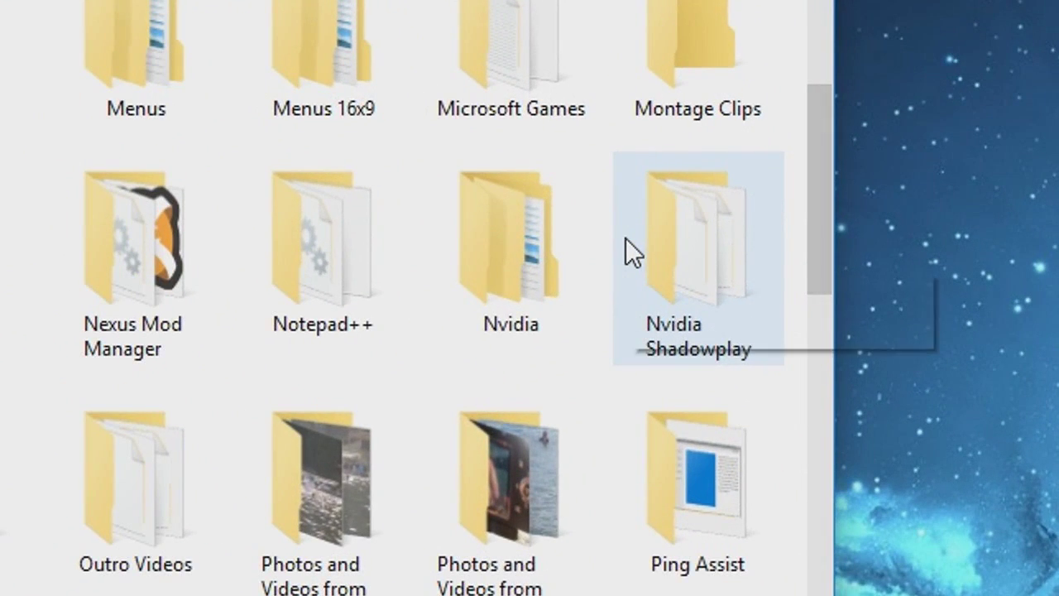
mouse_move(746, 253)
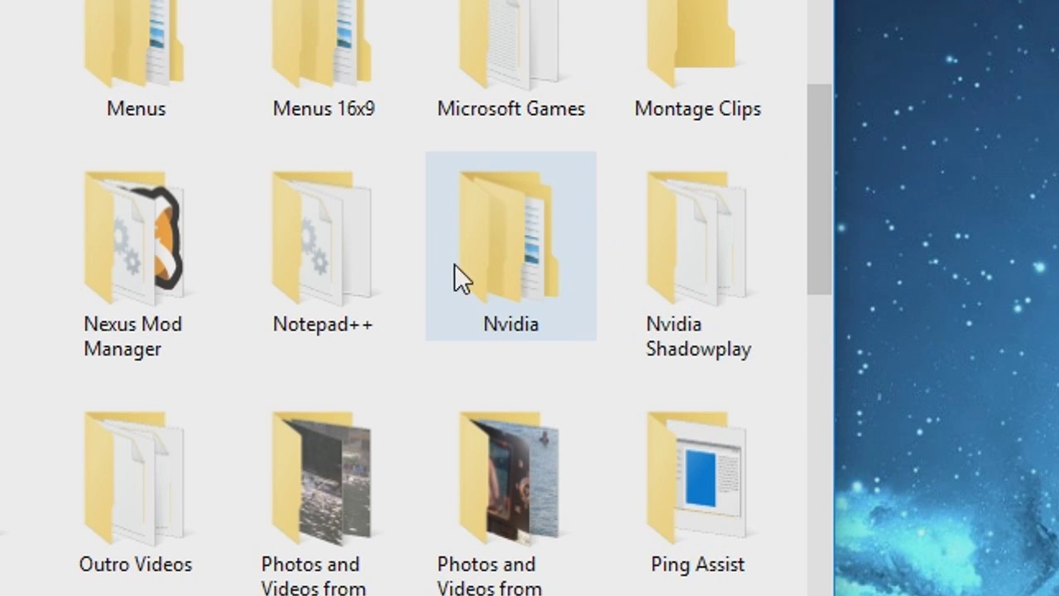
mouse_move(512, 200)
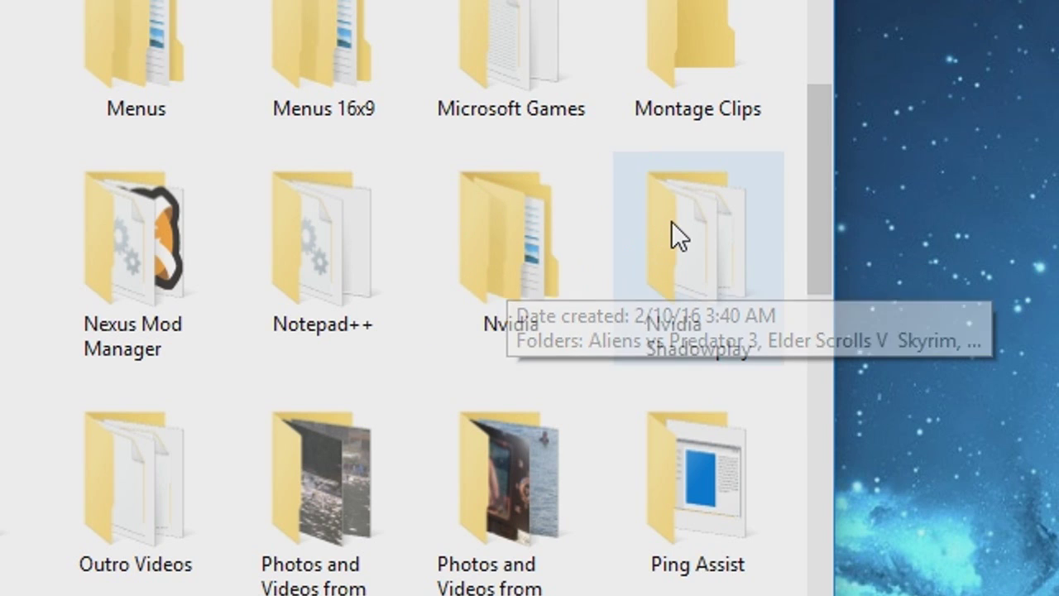
mouse_move(671, 221)
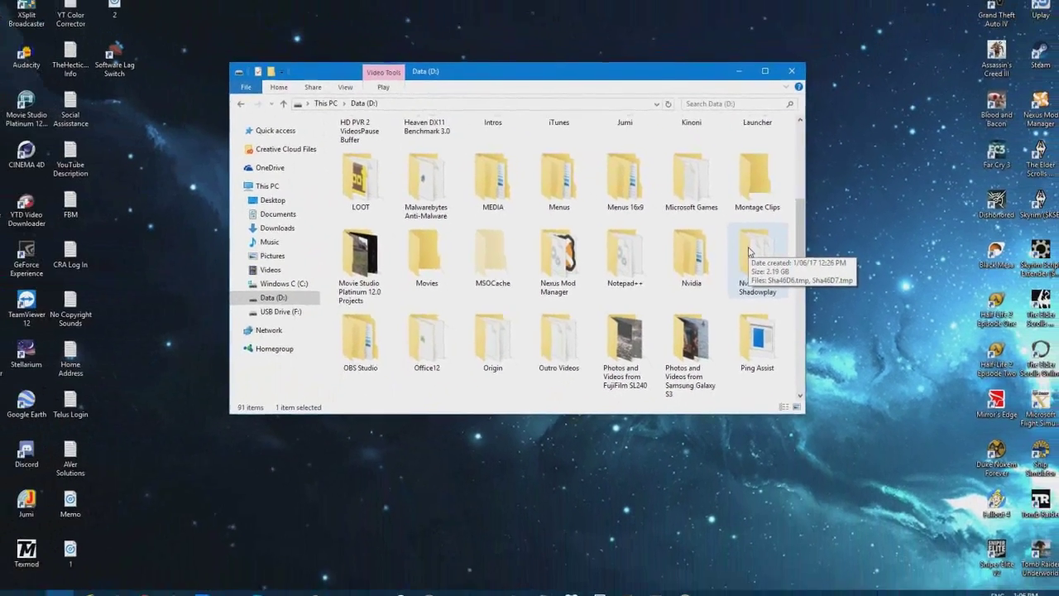
double_click(671, 221)
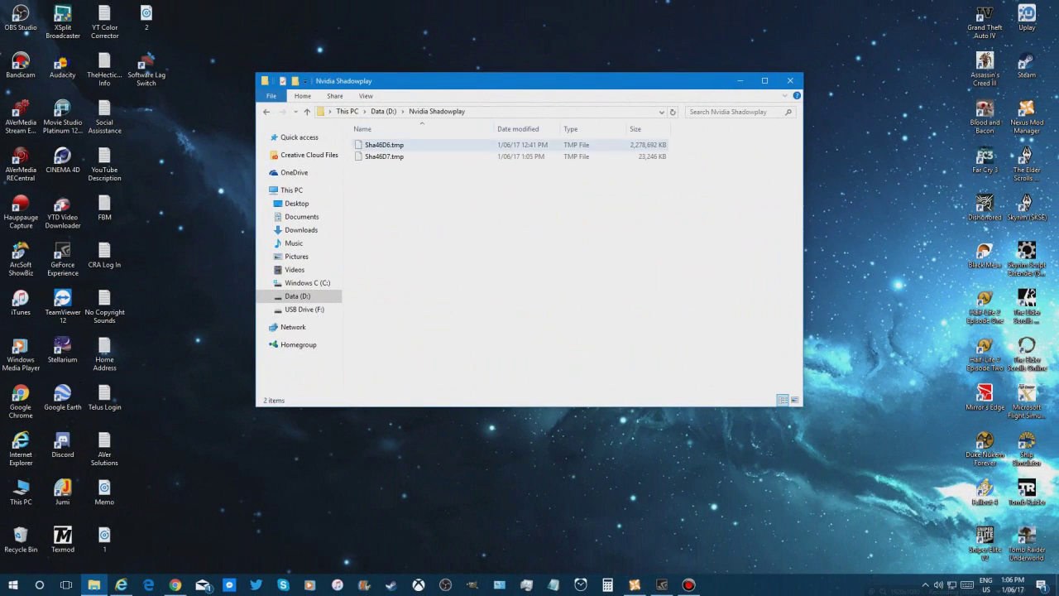
click(746, 83)
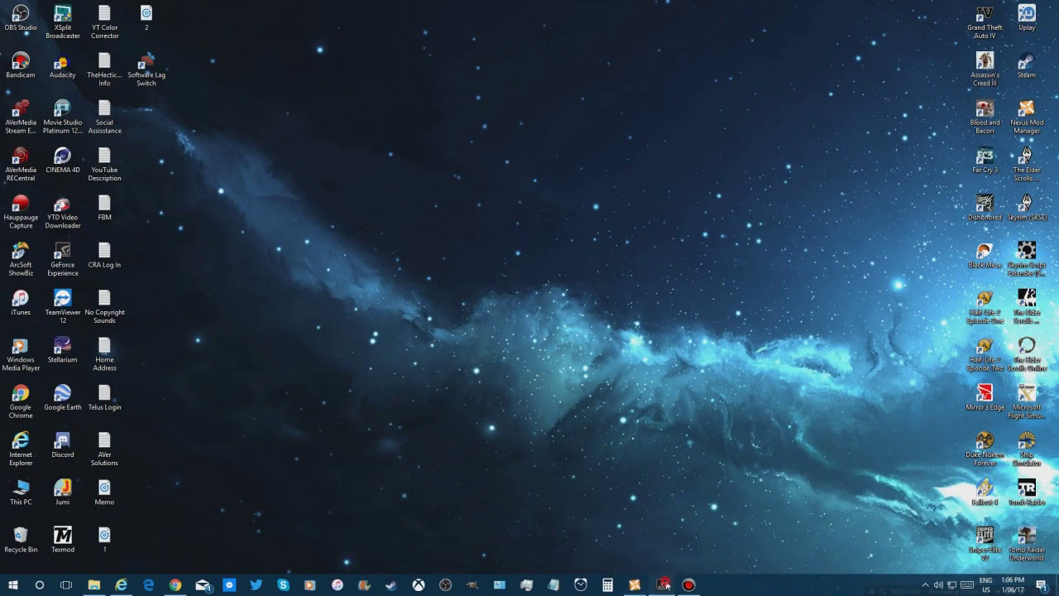
Switch to GeForce Experience and open the Recordings settings of the sharing overlay.
click(662, 584)
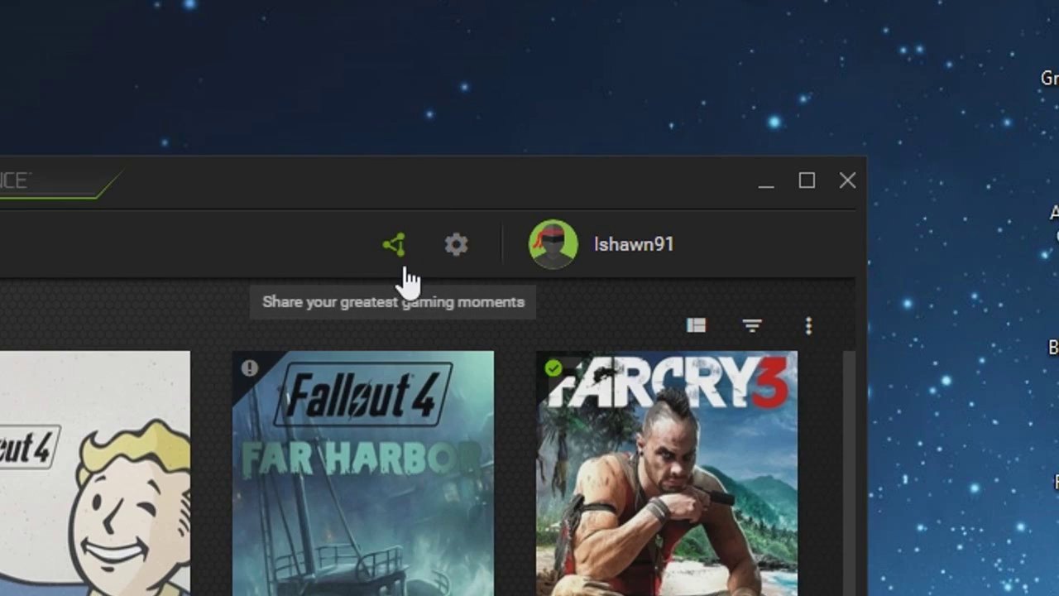
click(741, 87)
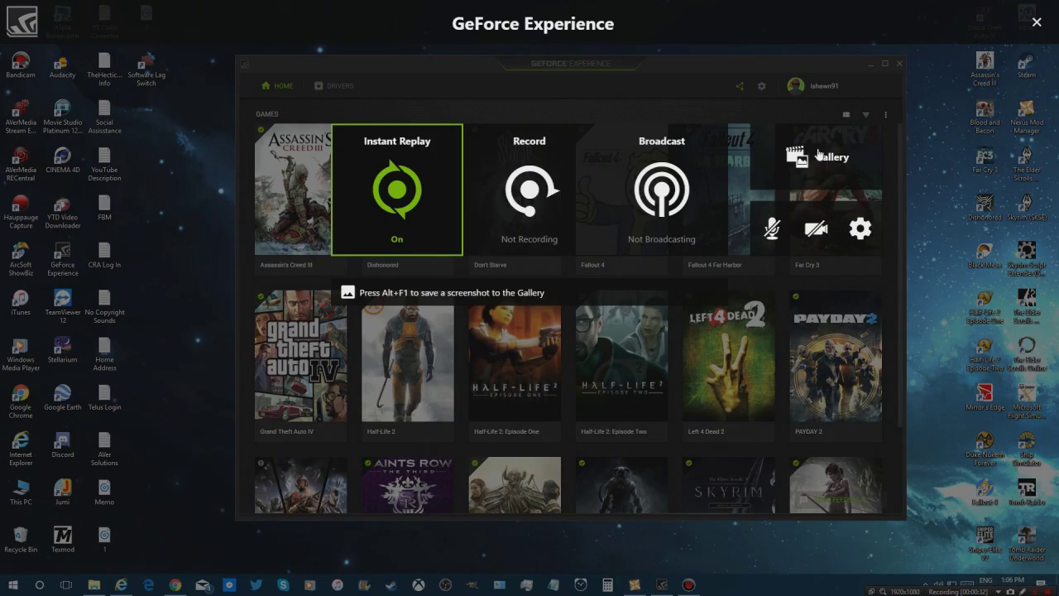
click(866, 233)
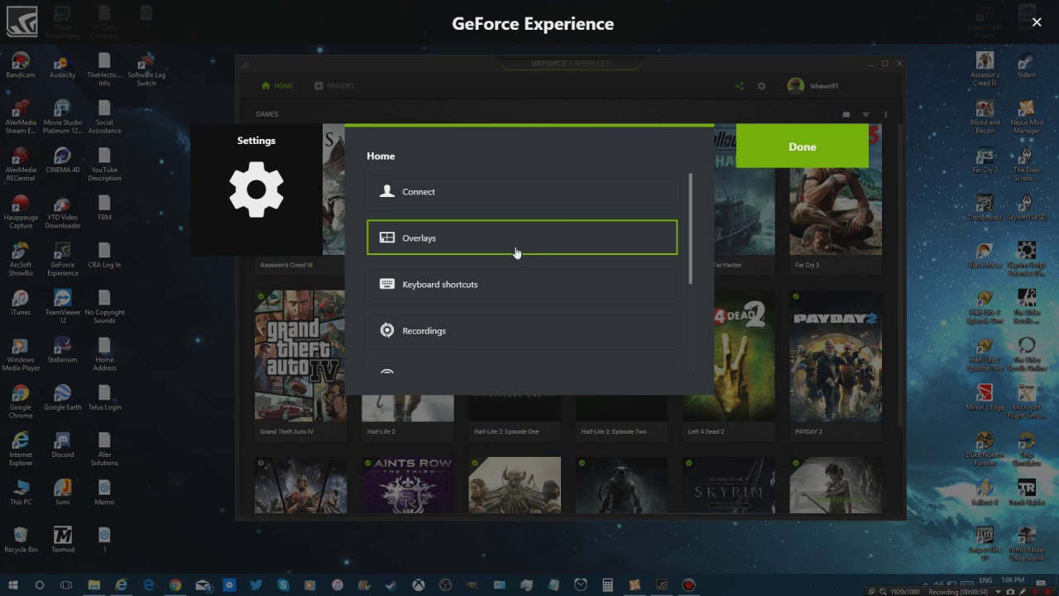
click(445, 331)
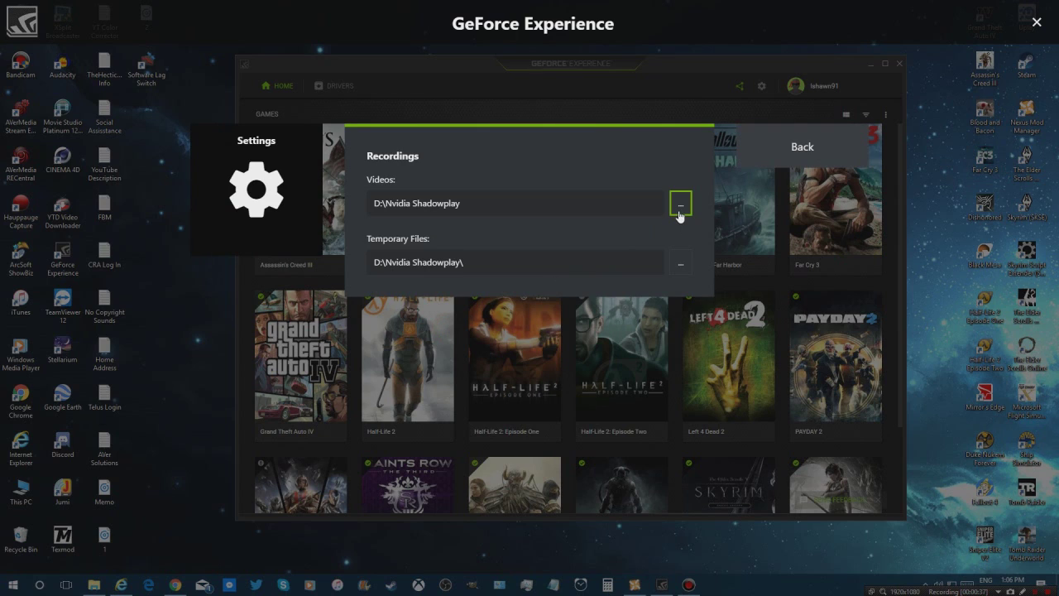
Set the save location for recorded videos to D:\Nvidia Shadowplay and return to the overlay's main view.
click(680, 207)
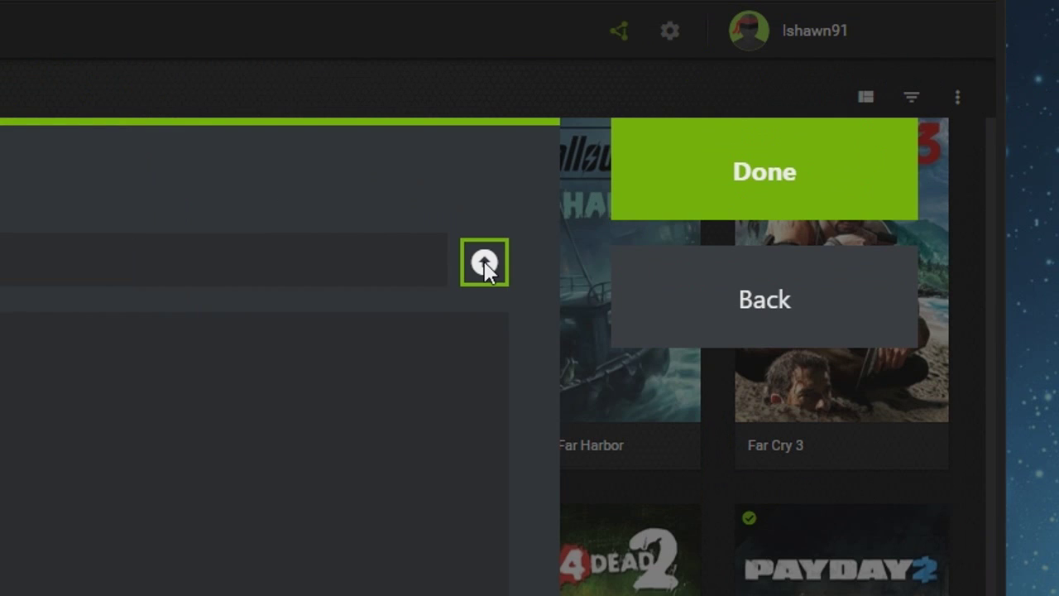
click(484, 263)
click(485, 263)
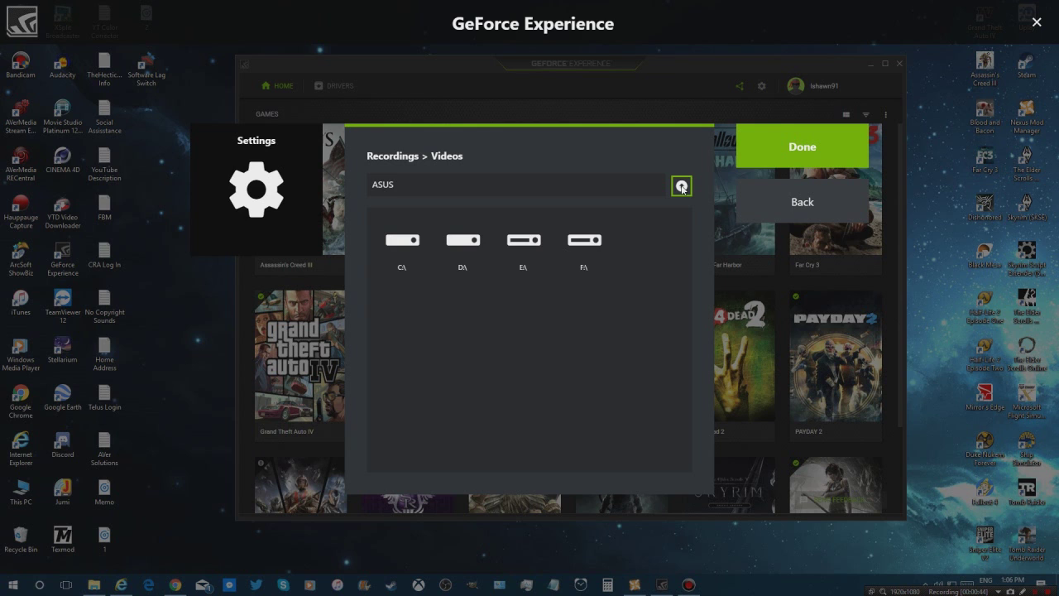
click(398, 240)
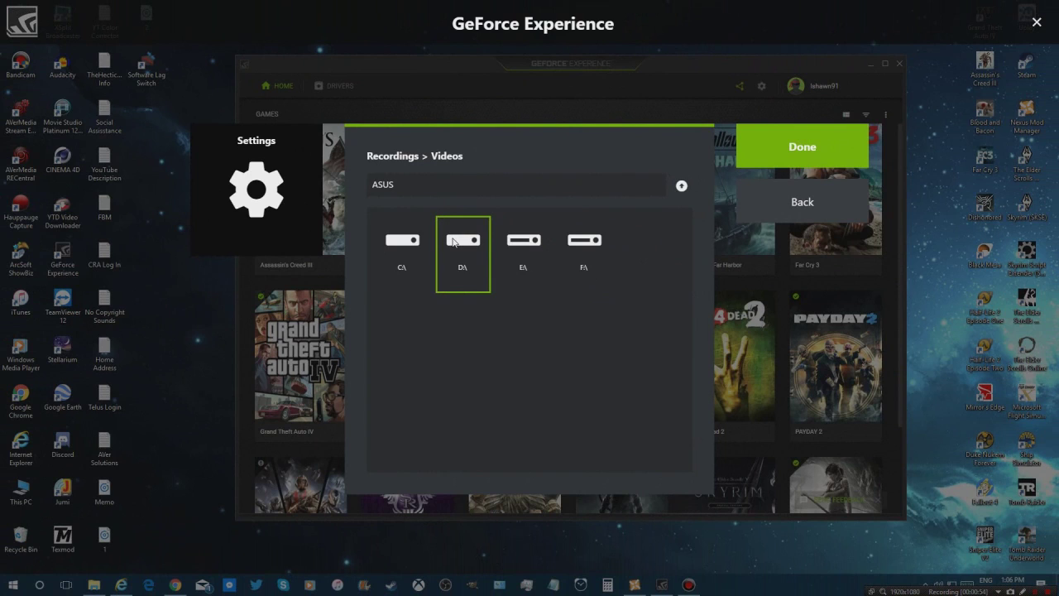
click(385, 191)
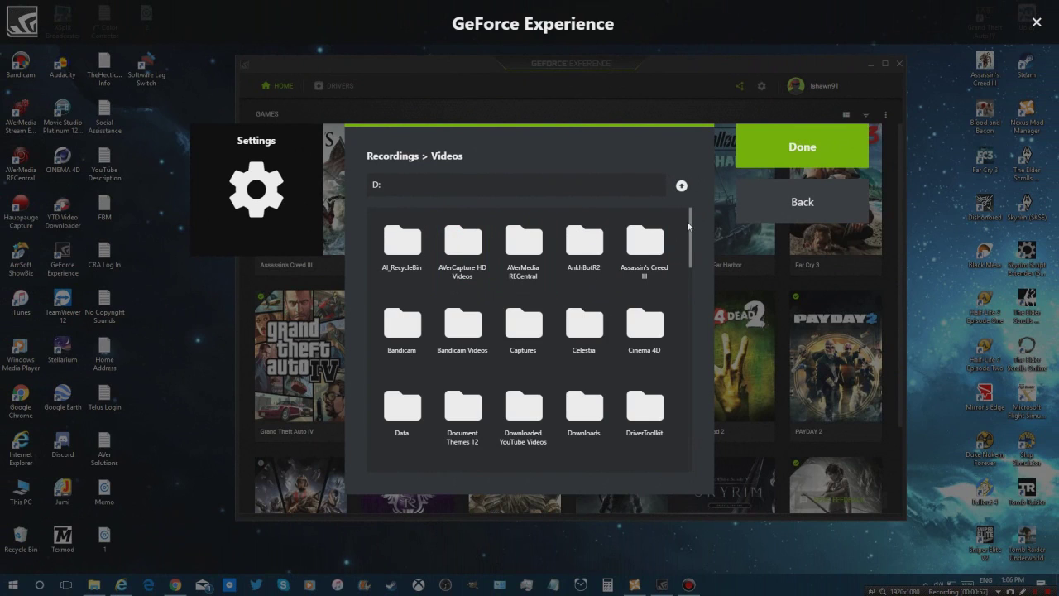
drag(690, 222, 692, 335)
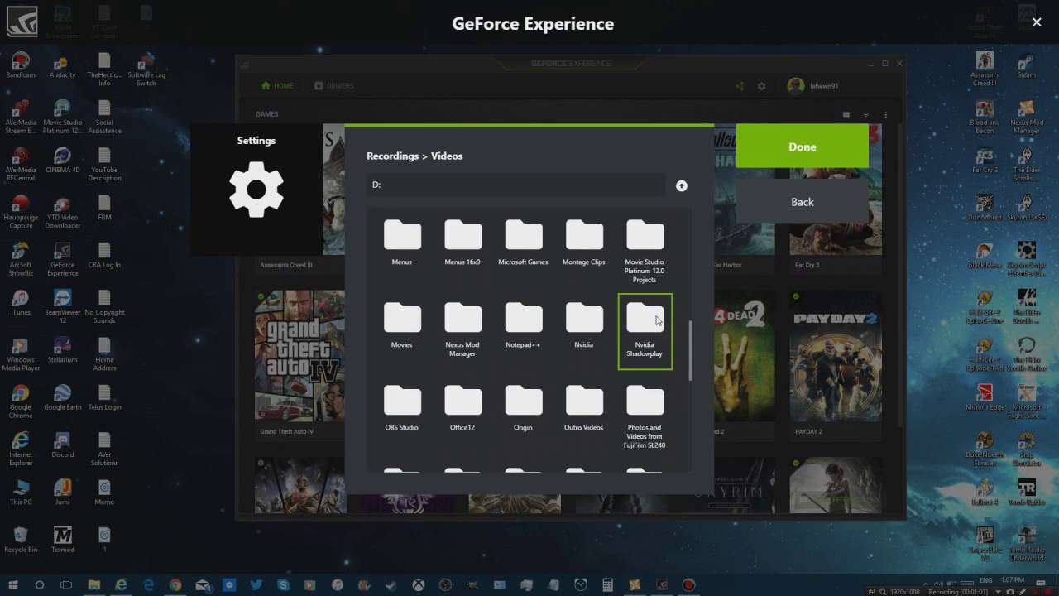
double_click(643, 314)
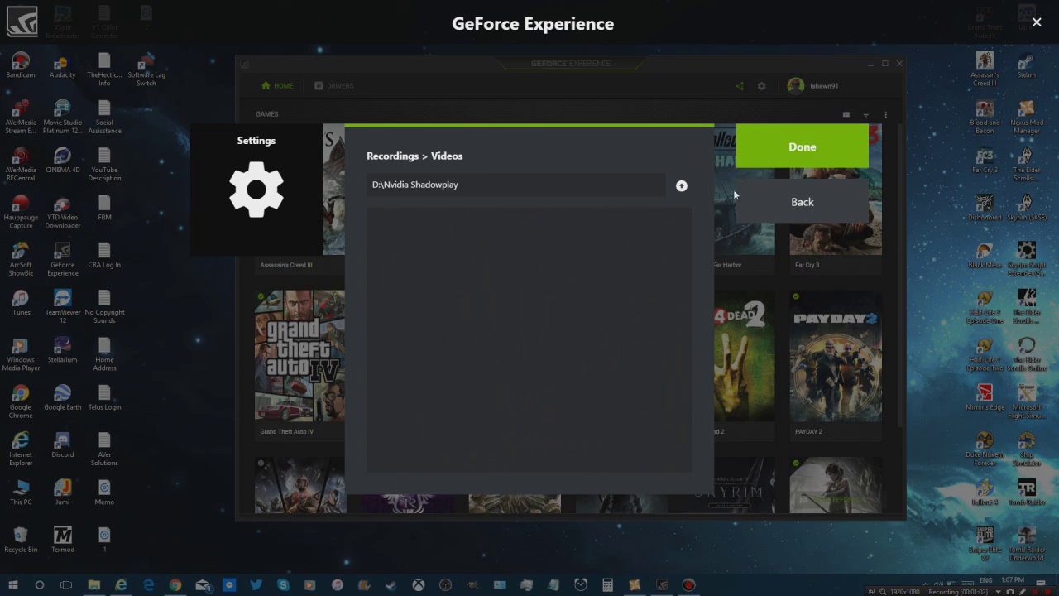
click(769, 147)
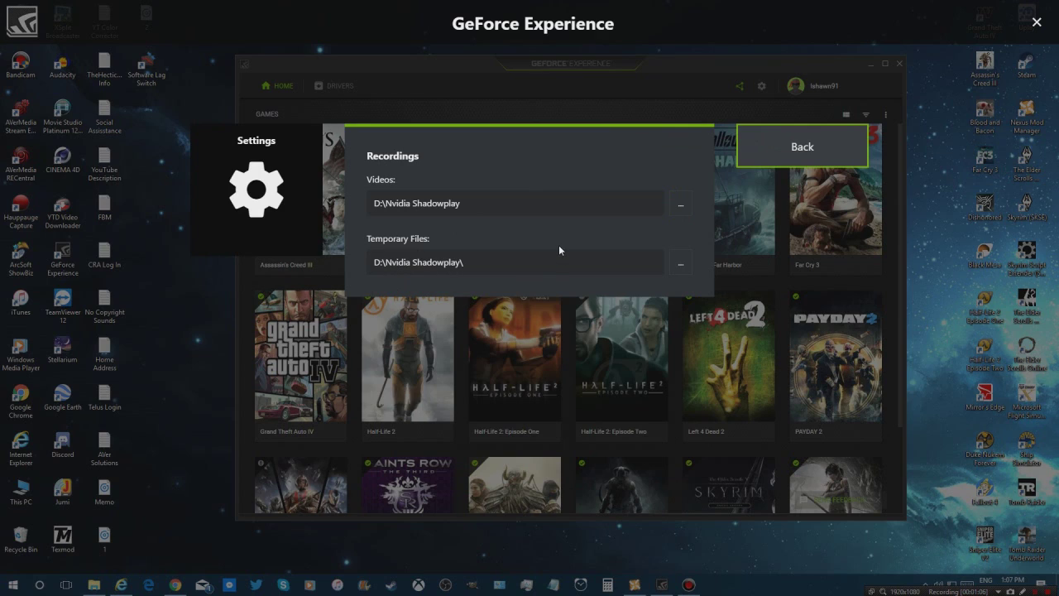
click(824, 151)
click(824, 151)
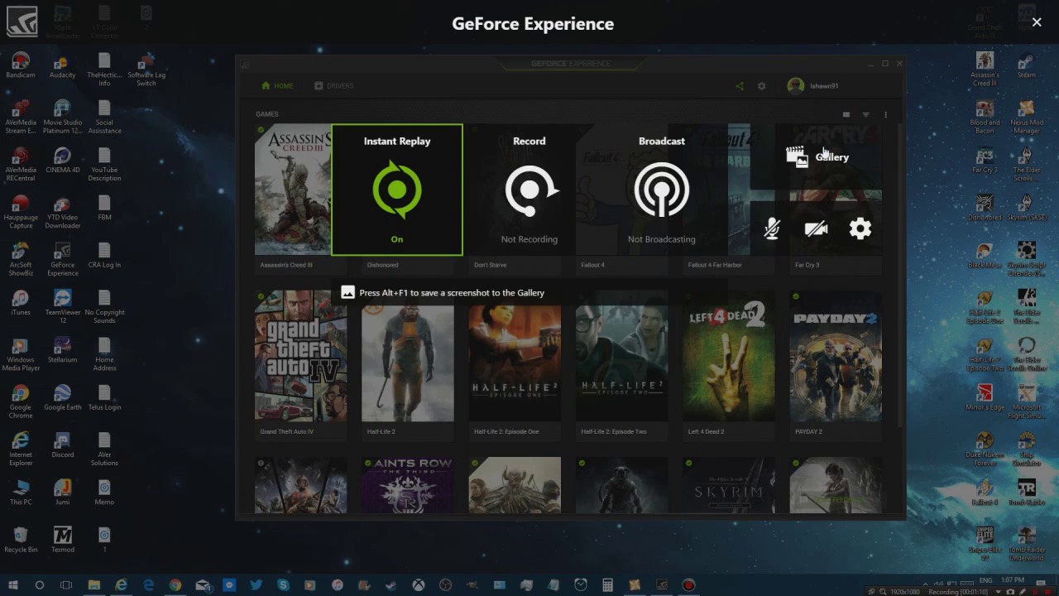
Start a short test recording of the desktop, then stop and save it.
click(503, 218)
click(503, 266)
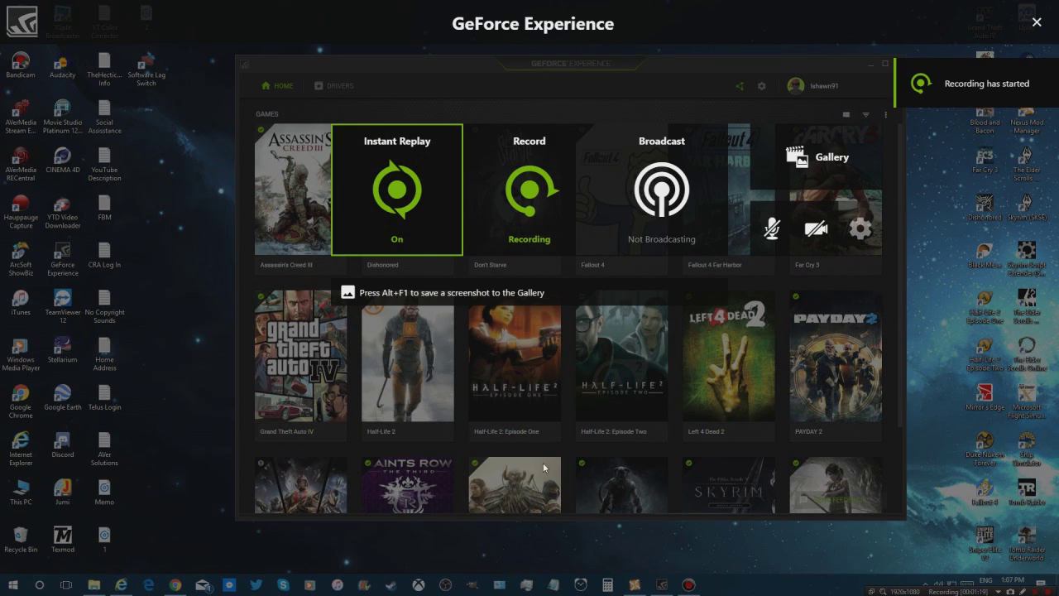
click(539, 208)
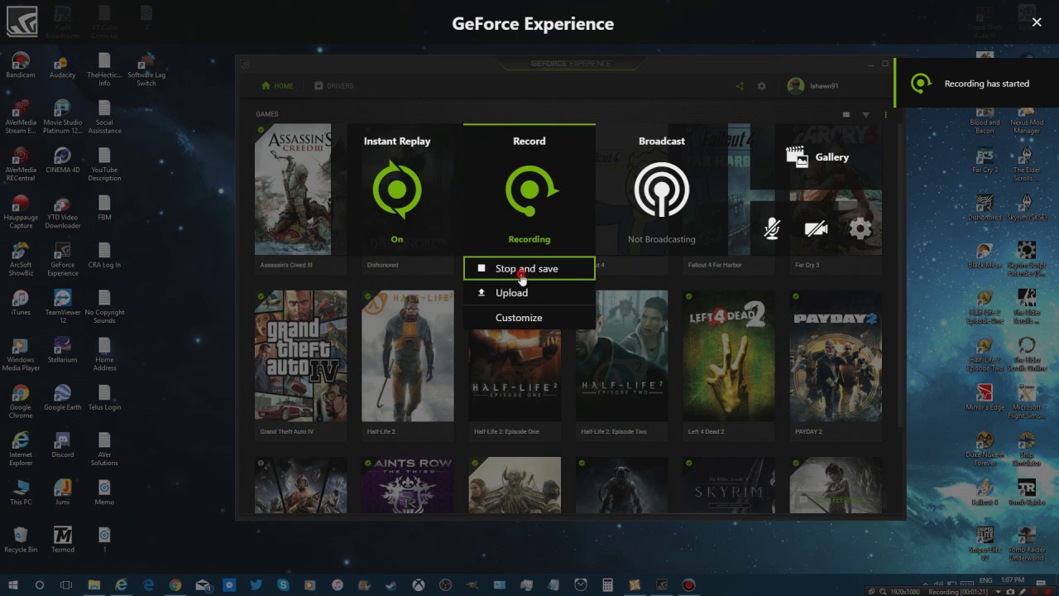
click(520, 272)
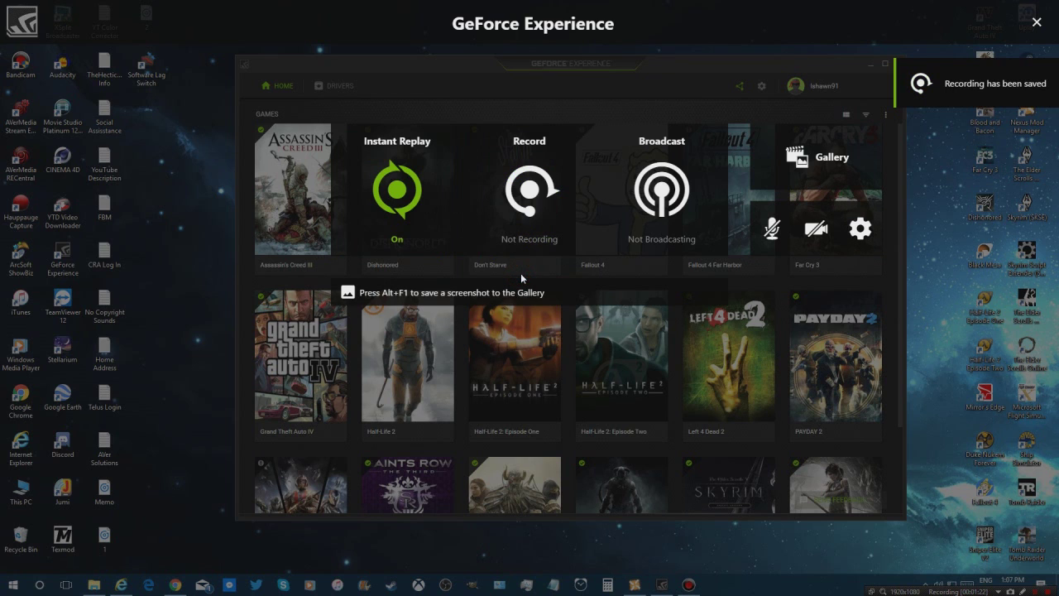
Play the saved test recording from the Desktop subfolder of Nvidia Shadowplay, then close the player and put the file window away.
click(1037, 22)
click(94, 584)
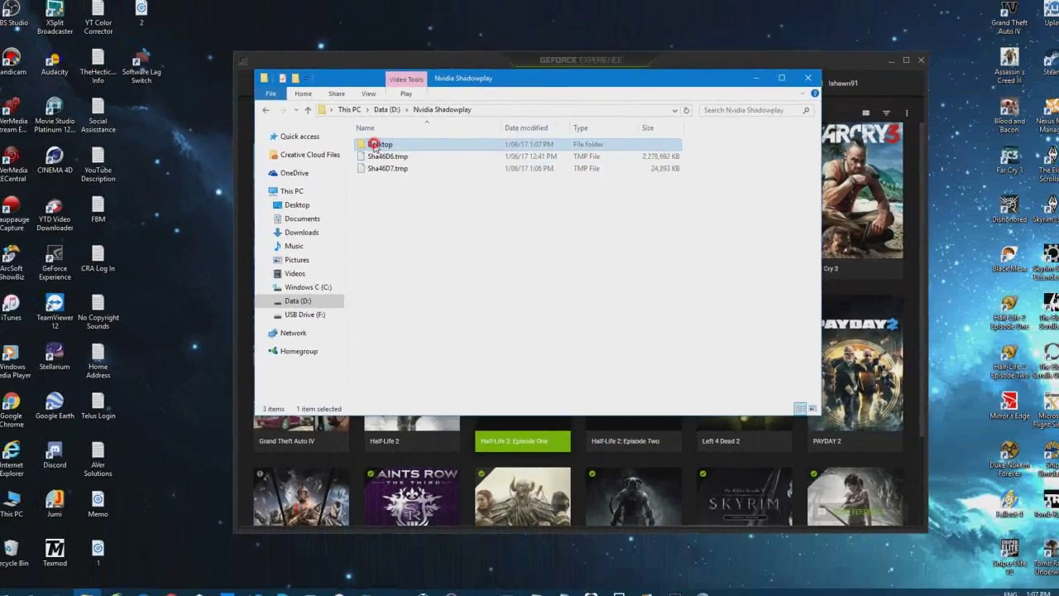
double_click(483, 126)
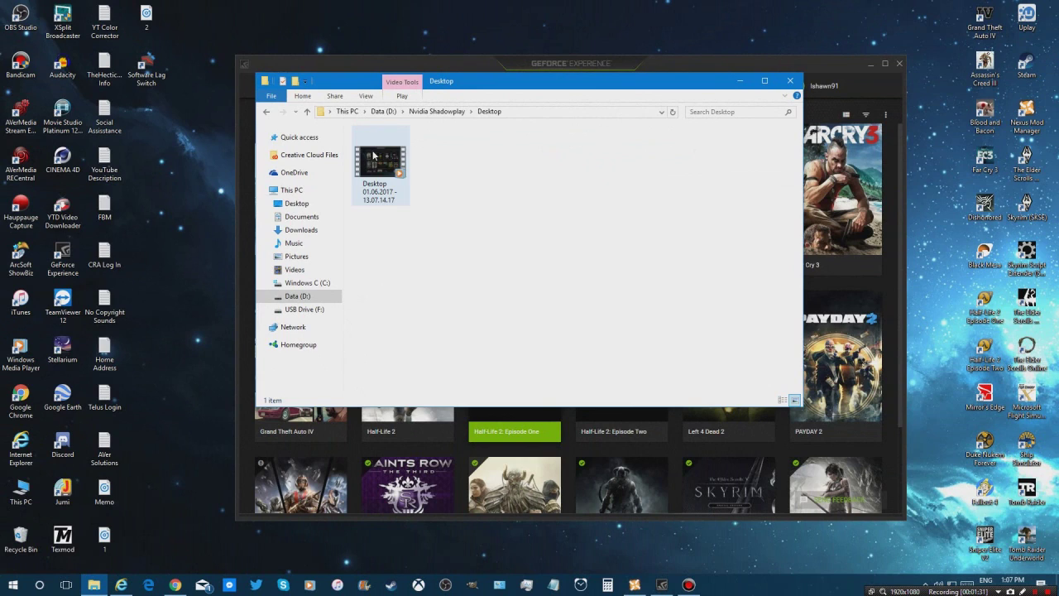
double_click(373, 156)
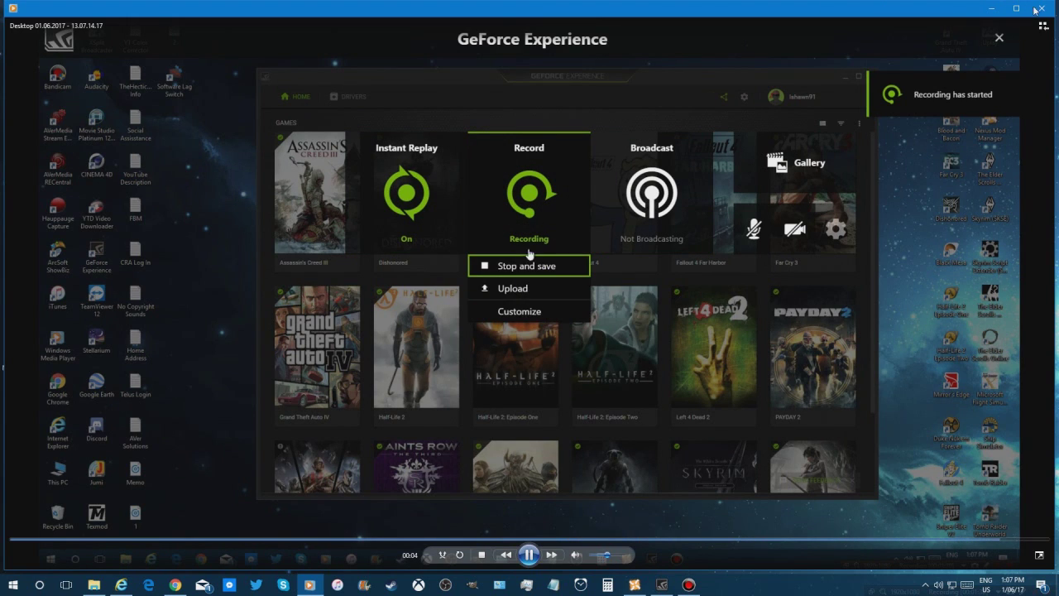
key(alt+F4)
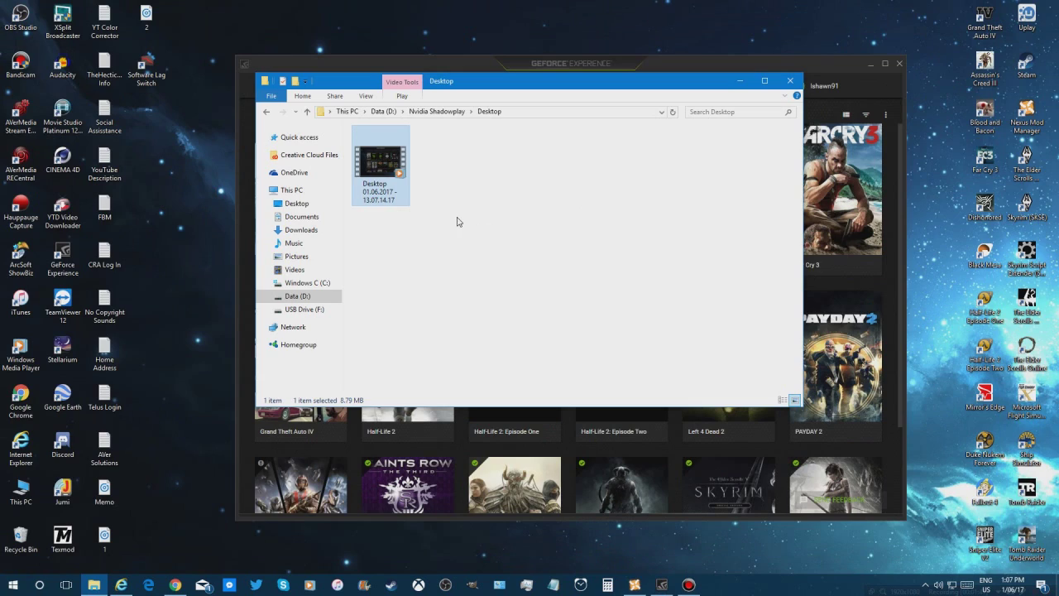
click(267, 110)
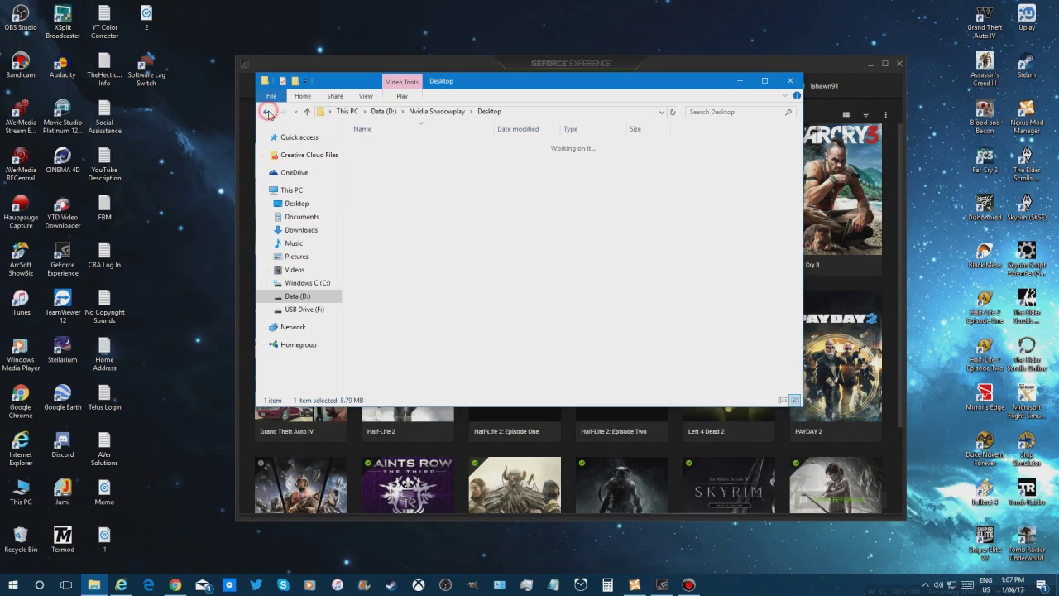
click(739, 83)
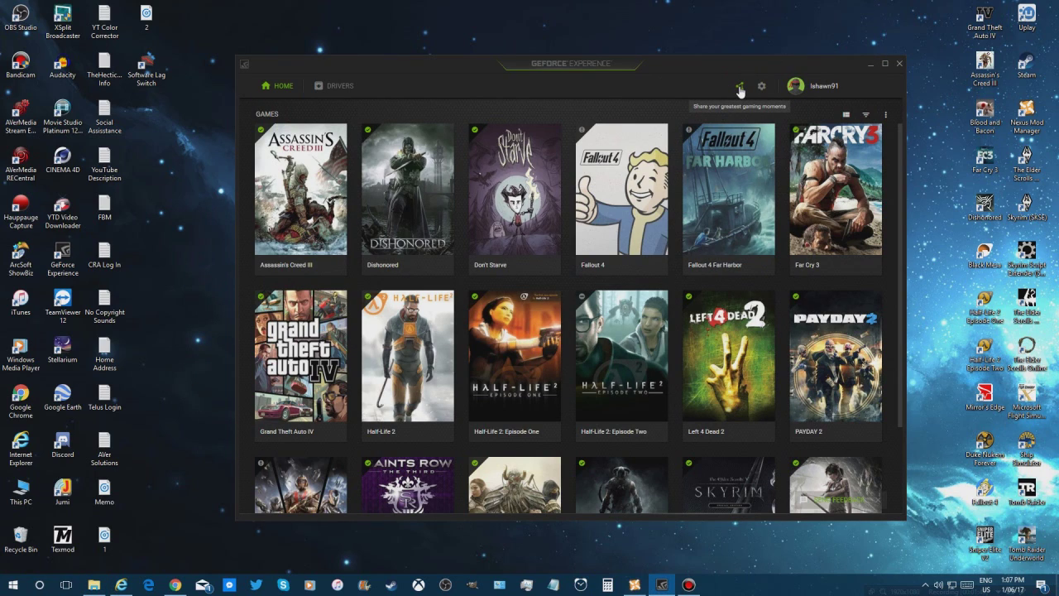
Check the desktop capture option under Privacy control in the sharing overlay's settings, then leave the settings.
click(740, 87)
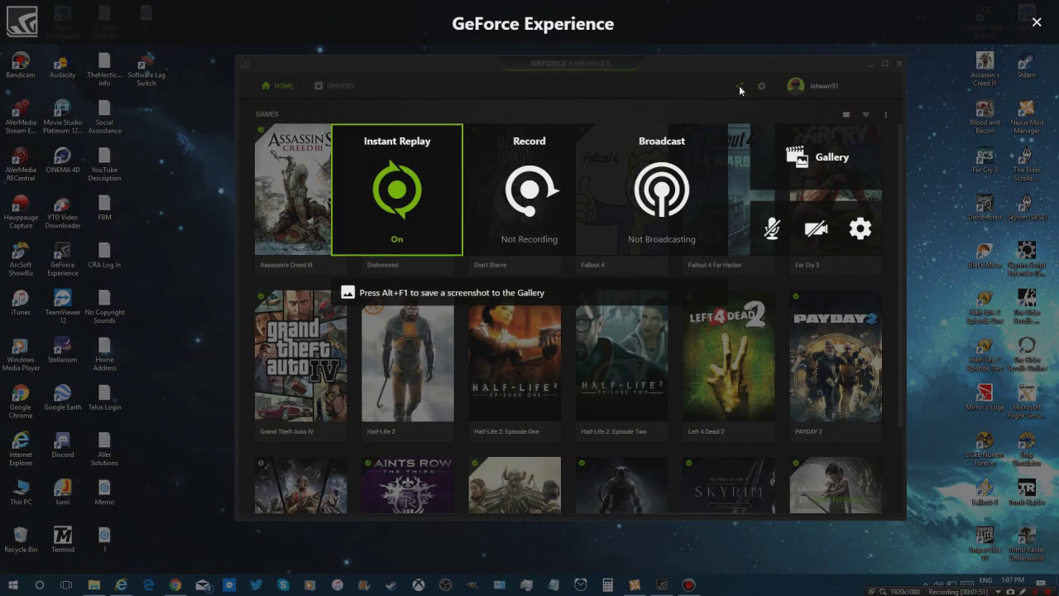
click(860, 229)
scroll(595, 298, down, 3)
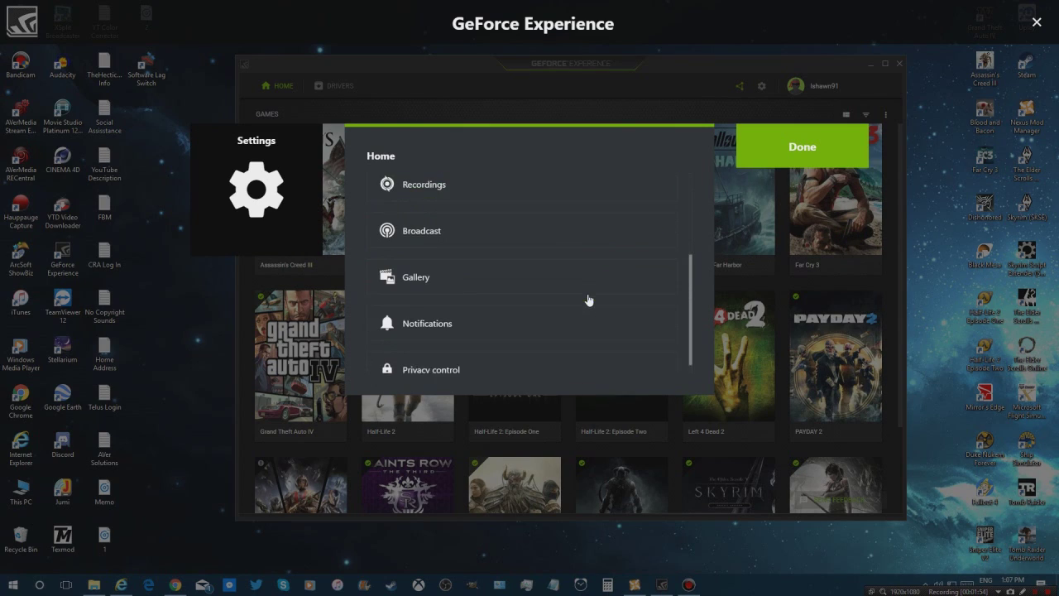
click(451, 362)
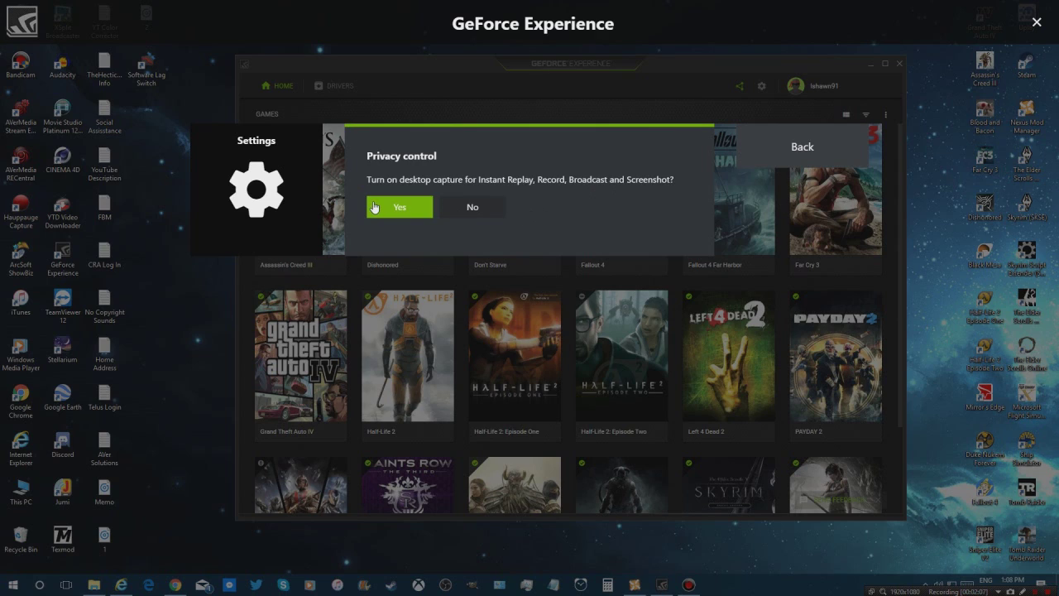
click(772, 148)
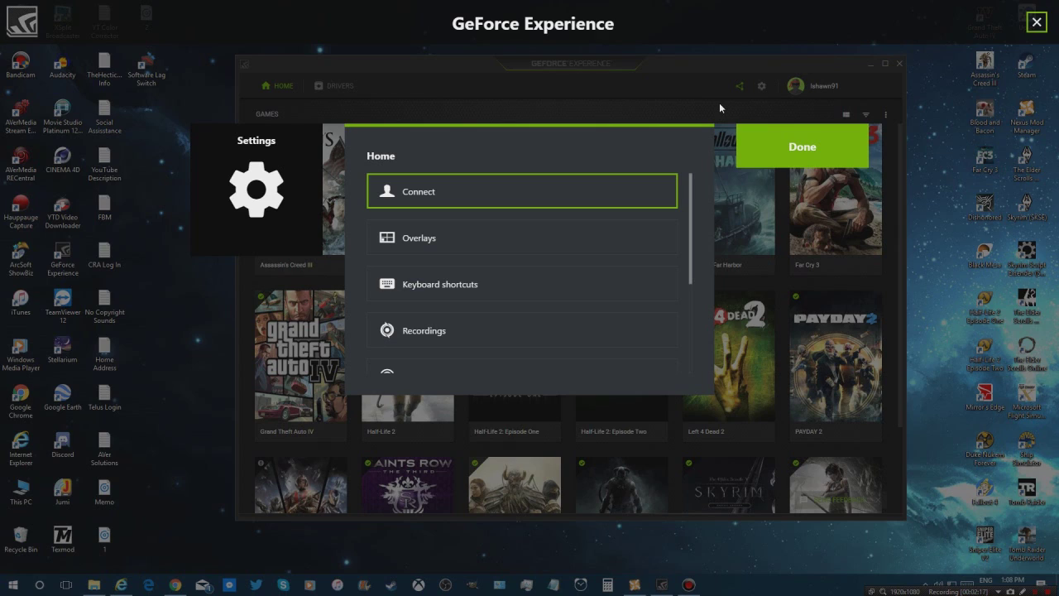
click(761, 146)
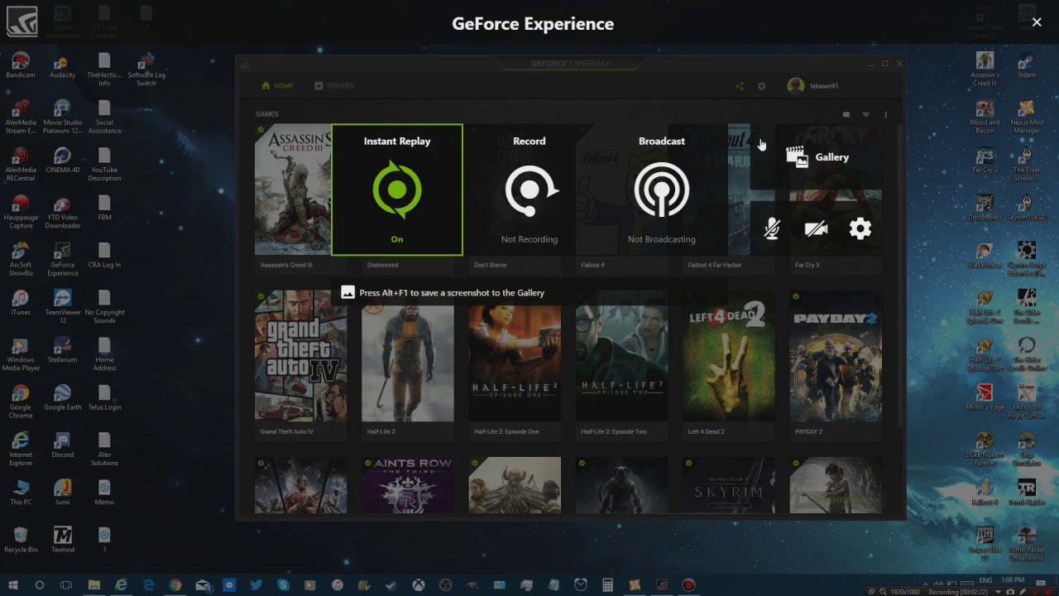
Try to open the customization settings for Instant Replay.
click(403, 180)
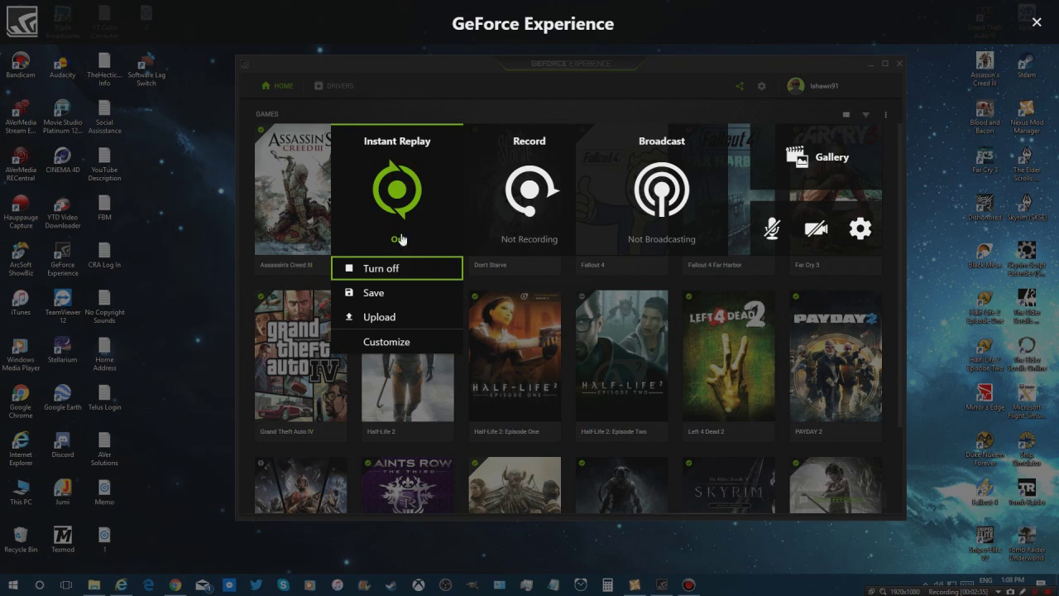
click(383, 336)
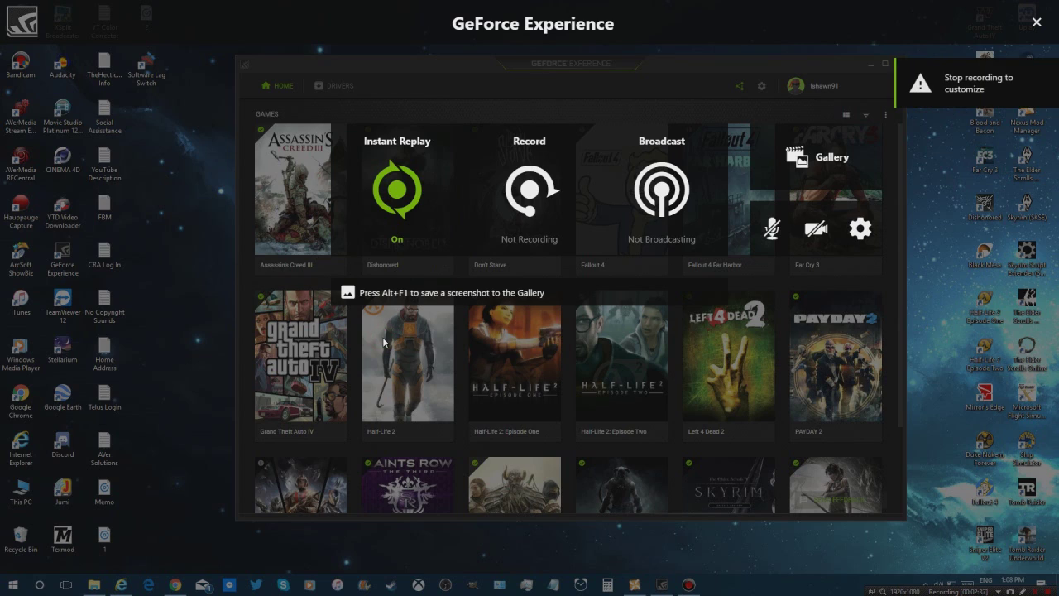
Turn off Instant Replay and open its customization settings to review the replay length, quality, resolution, frame rate and bit rate.
click(398, 207)
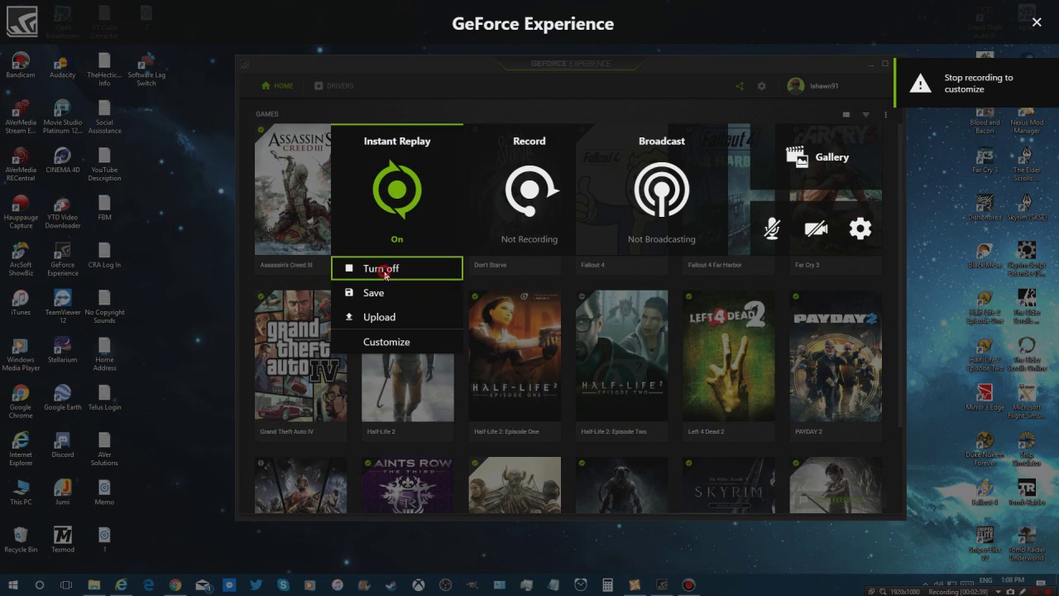
click(382, 269)
click(392, 219)
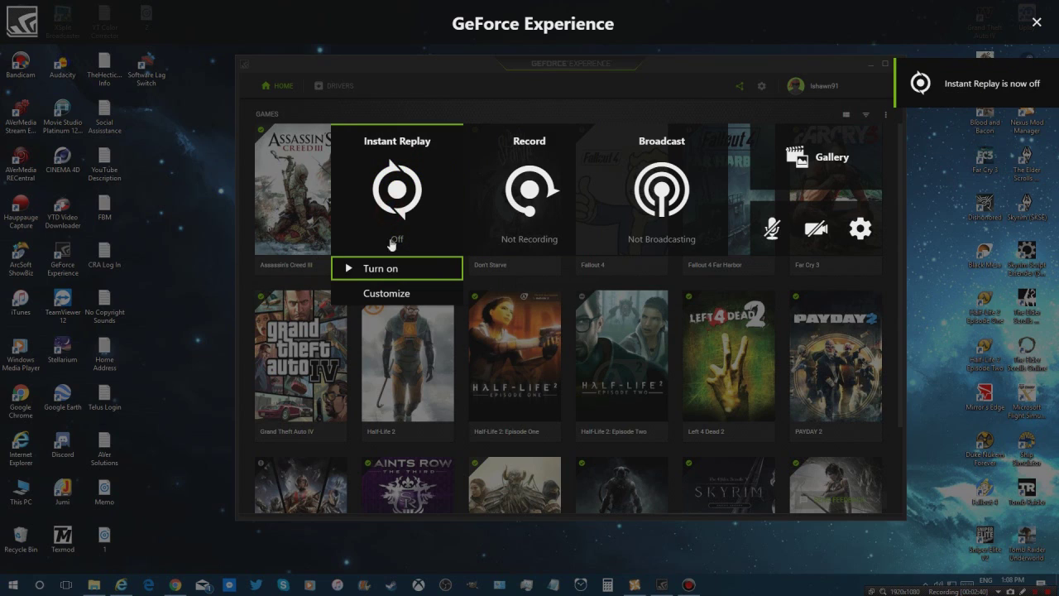
click(387, 295)
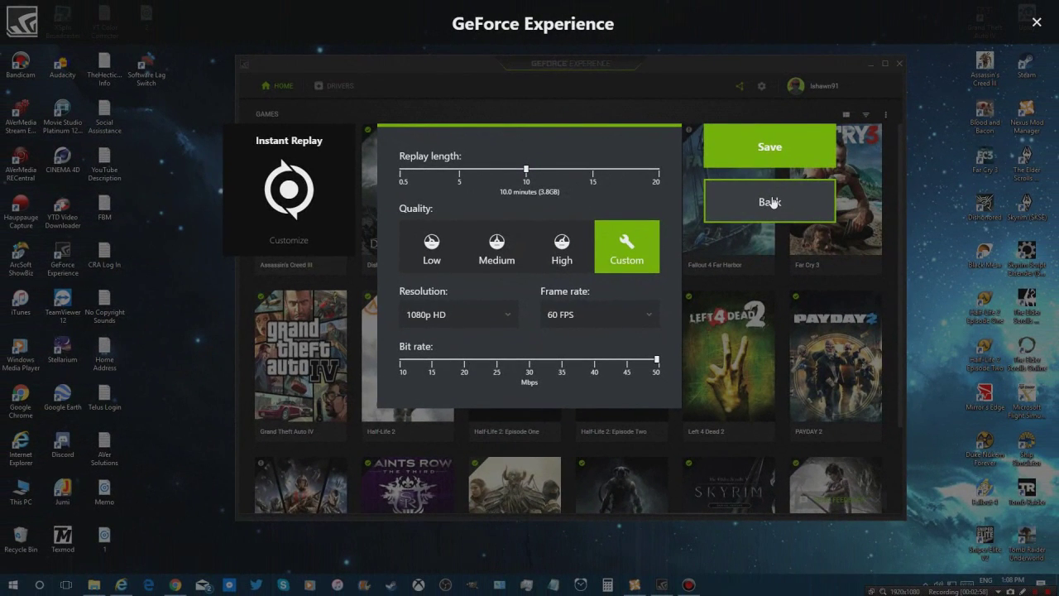
Leave the Instant Replay customization without saving and turn Instant Replay back on.
click(771, 202)
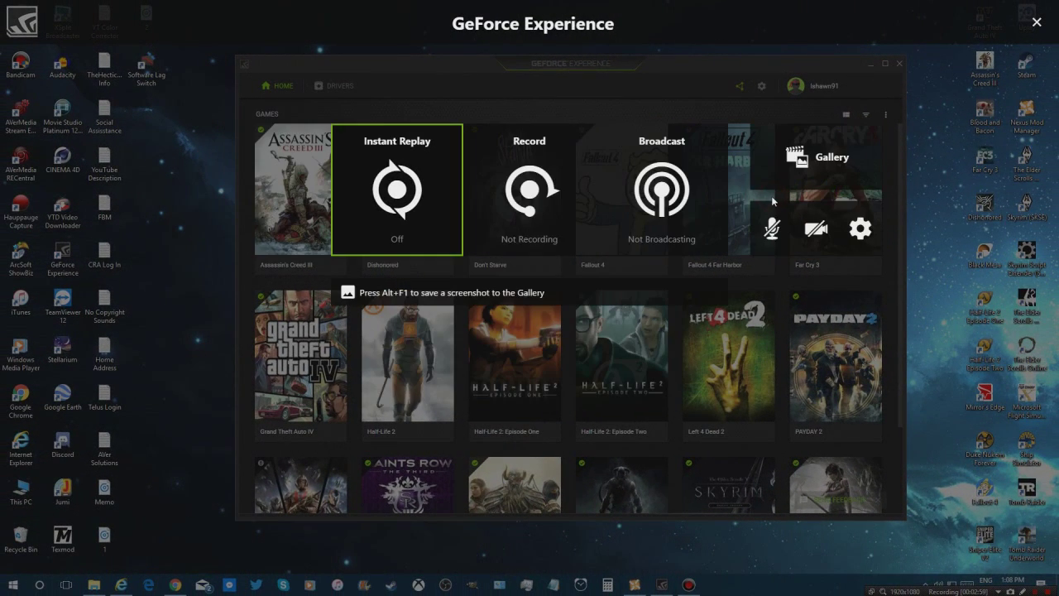
click(405, 232)
click(400, 267)
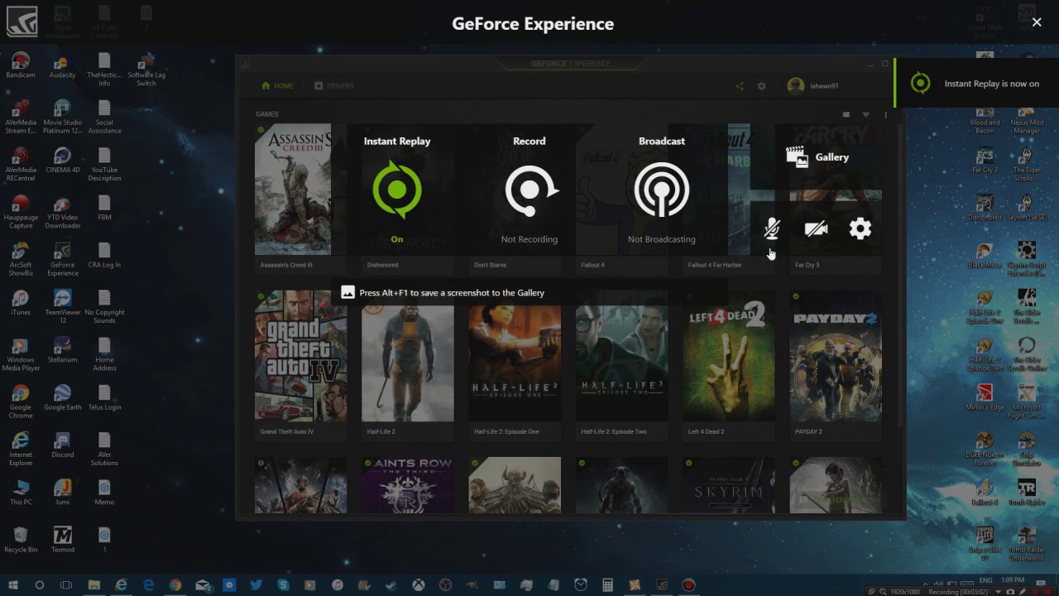
Check the keyboard shortcut for saving the last recorded minutes in the overlay's settings, then close the overlay.
click(861, 230)
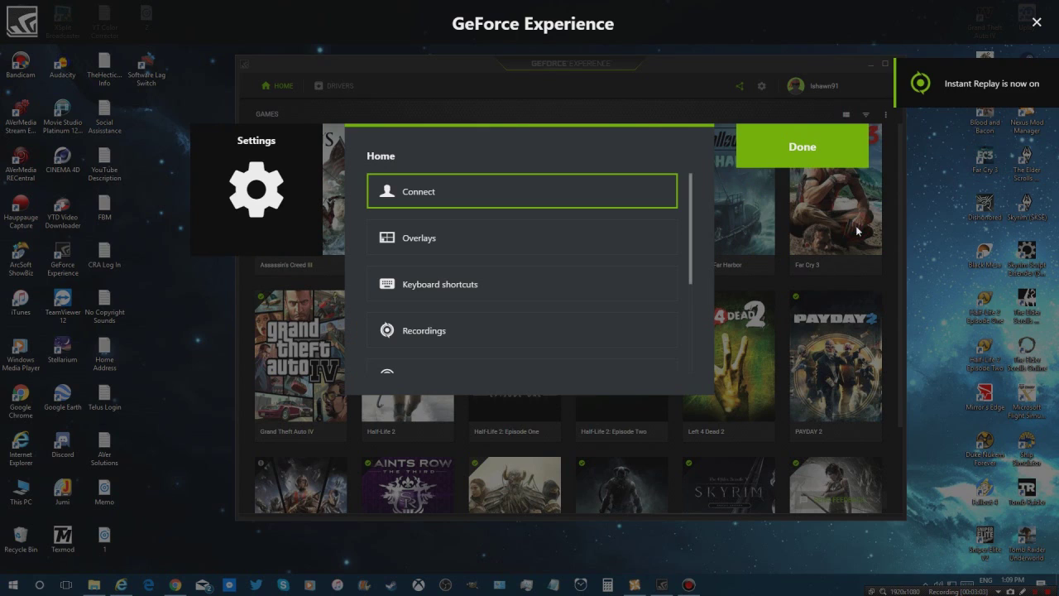
click(439, 286)
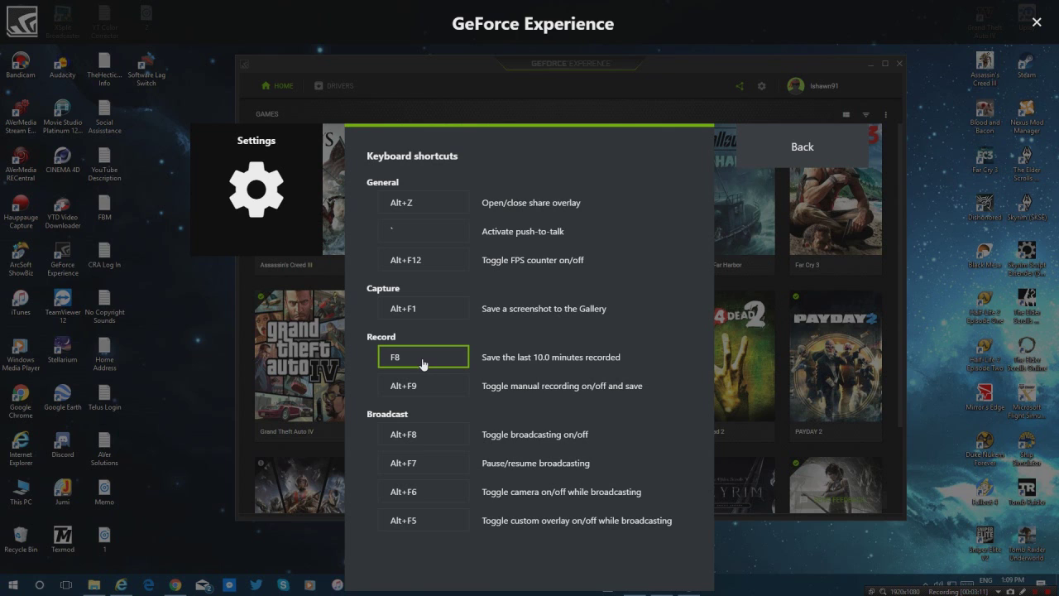
click(1036, 25)
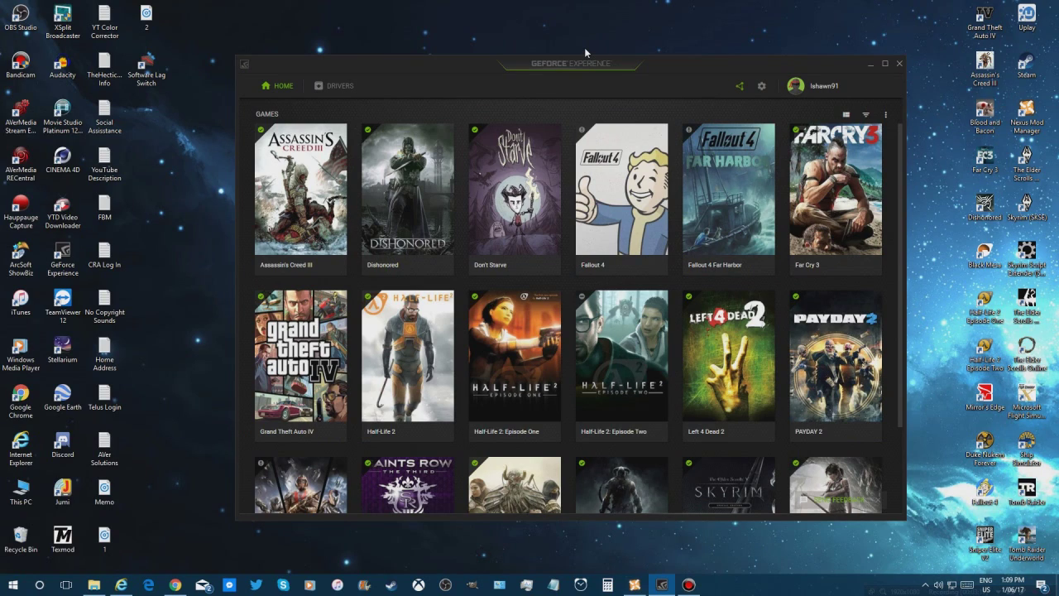
Save an Instant Replay clip of the desktop, then locate it in Nvidia Shadowplay's Desktop subfolder and close the file window.
key(alt+F10)
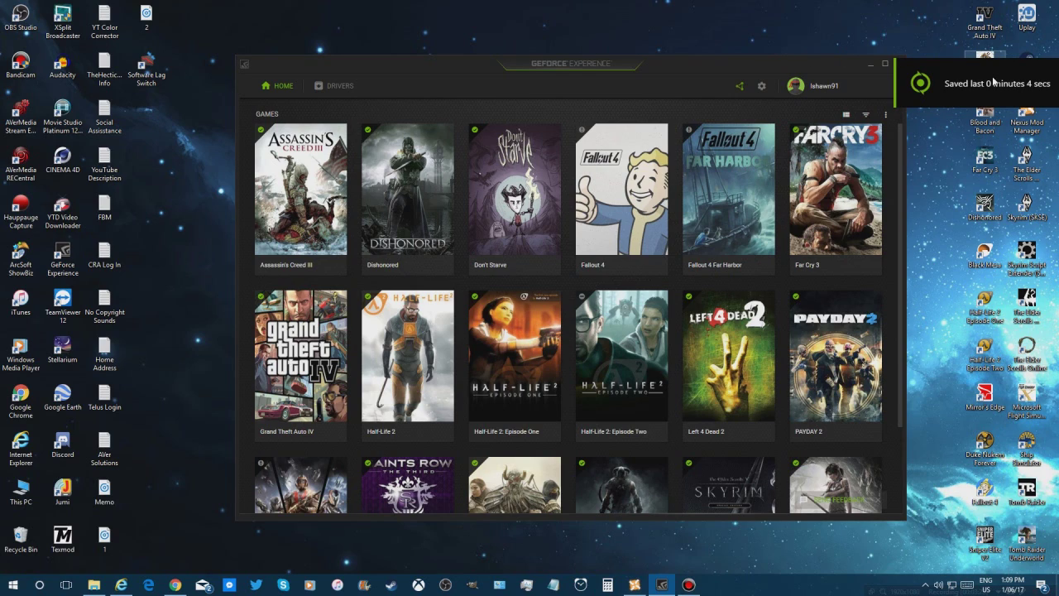
click(93, 584)
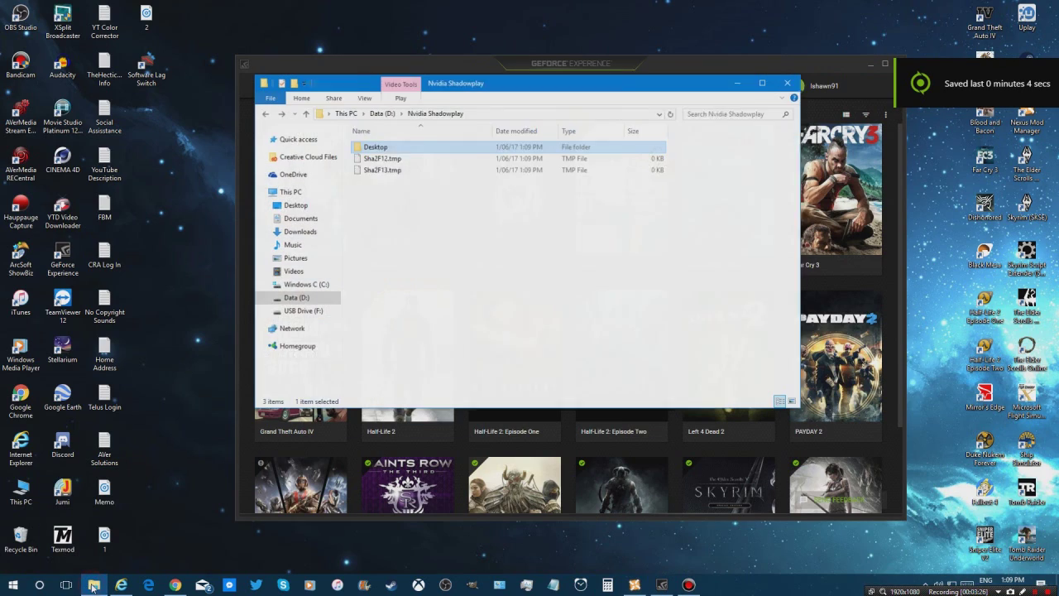
double_click(378, 145)
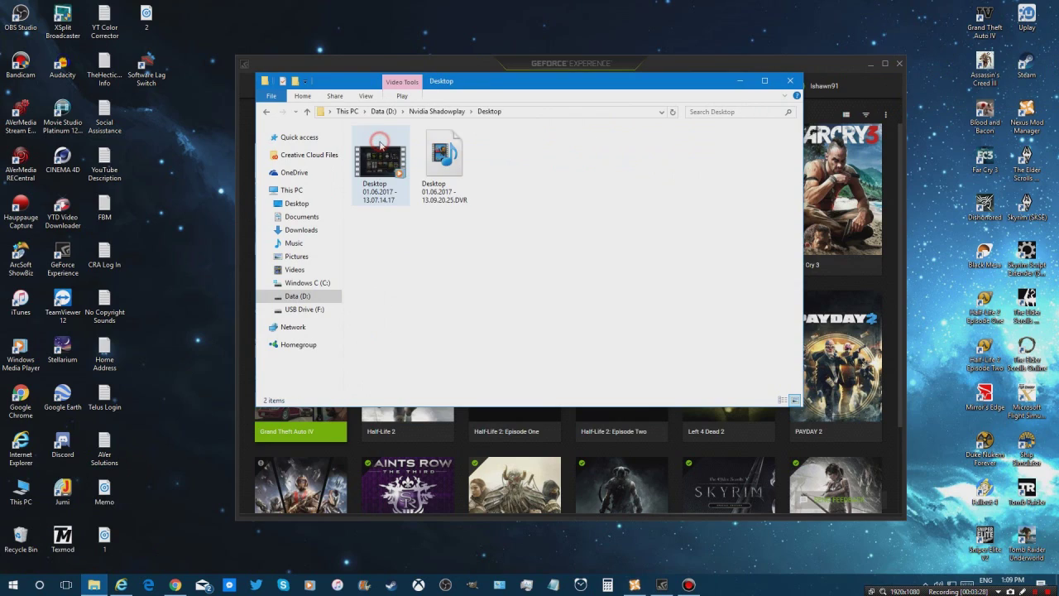
click(431, 176)
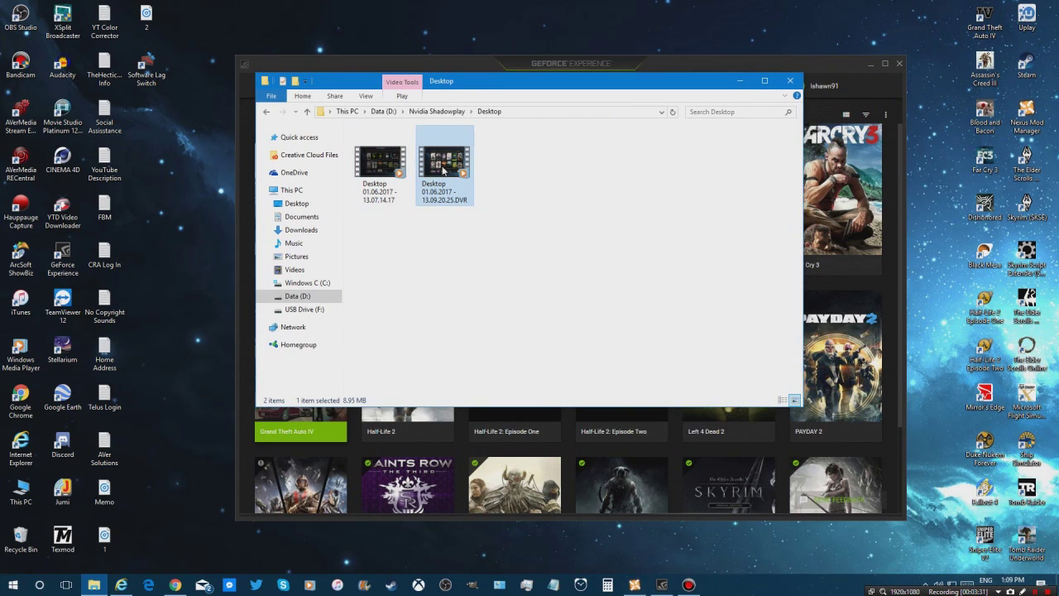
click(790, 80)
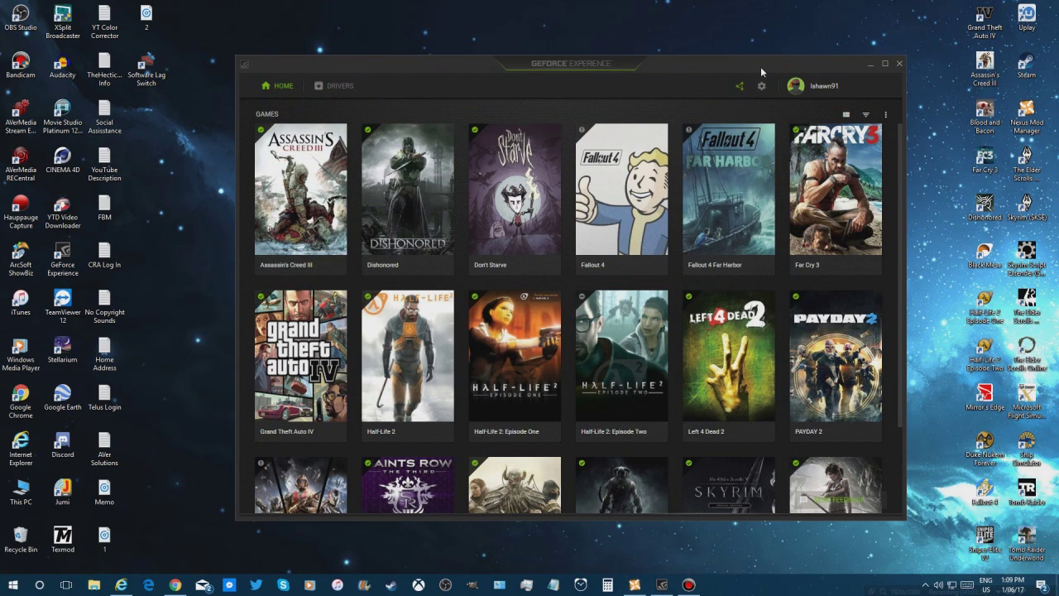